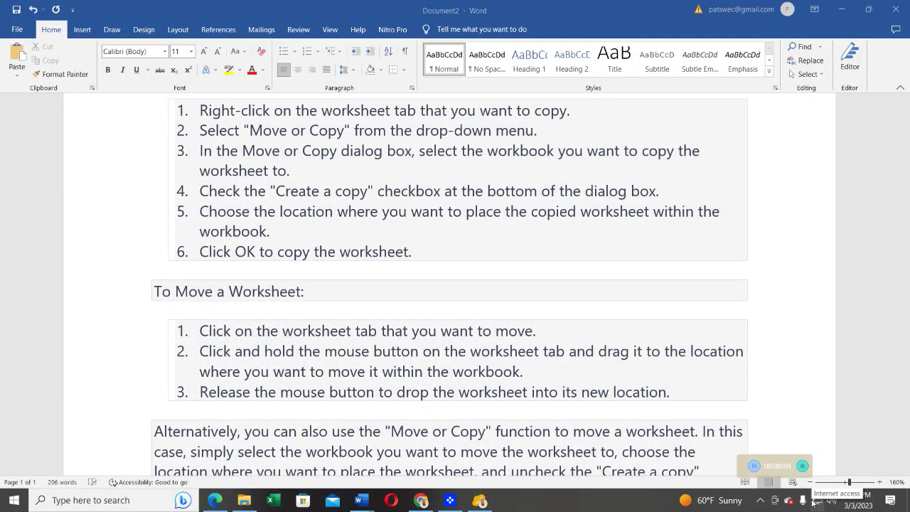
# - Launch Excel from the Start menu and create a blank workbook, Book1
pyautogui.scroll(2, 350, 348)
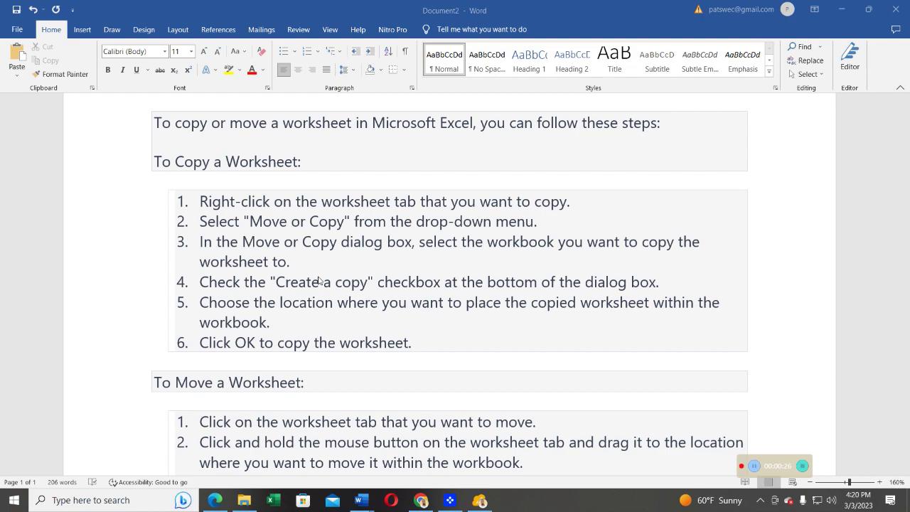
pyautogui.click(15, 501)
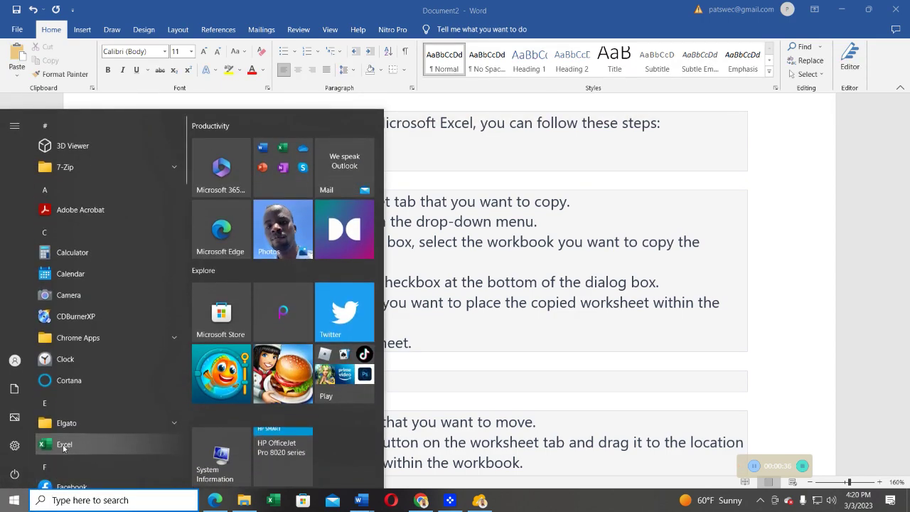
pyautogui.click(64, 444)
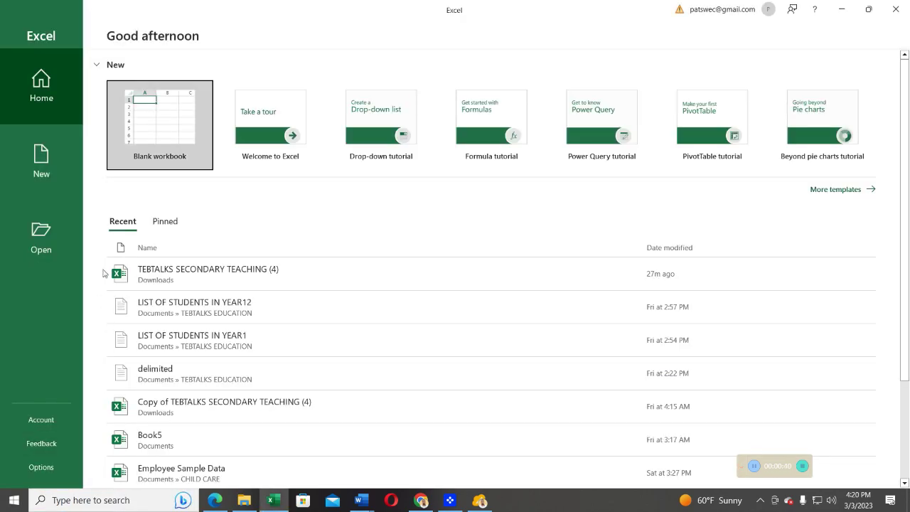
pyautogui.click(153, 120)
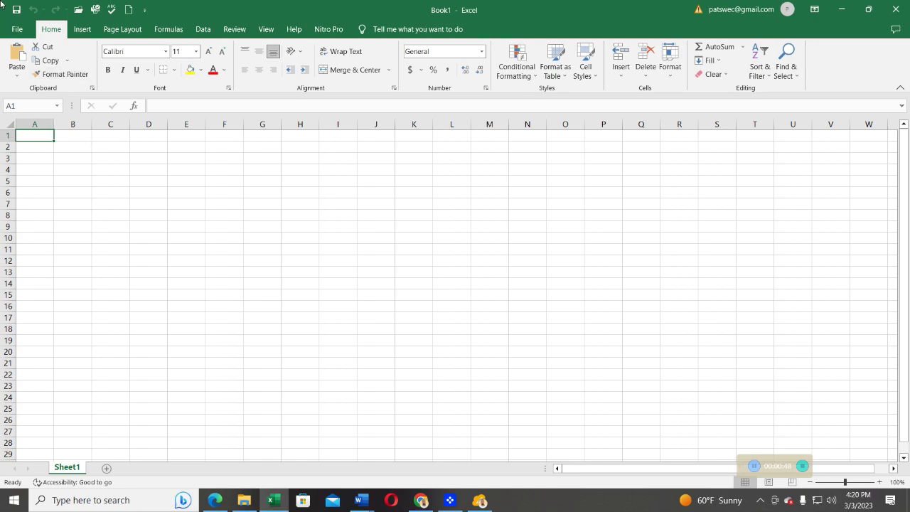
# - Save the blank workbook to Documents under the name 'Book1 sample'
pyautogui.click(24, 32)
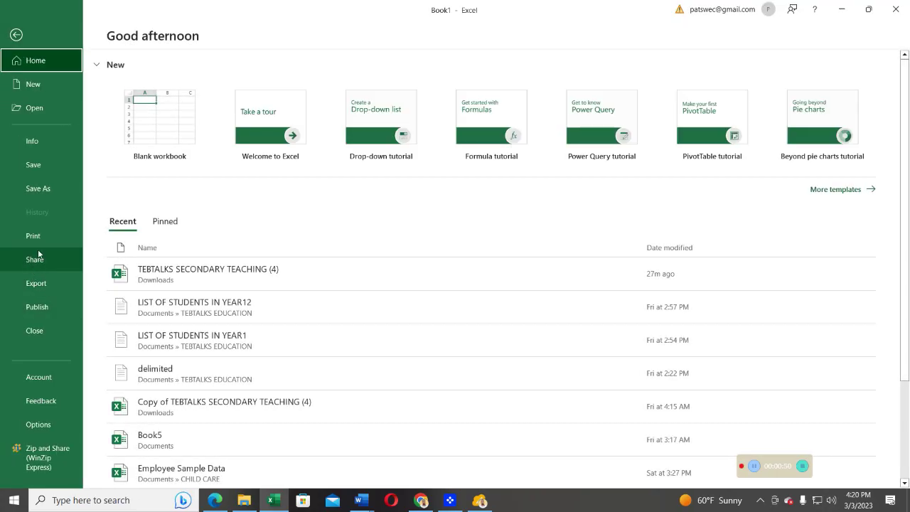
pyautogui.click(39, 189)
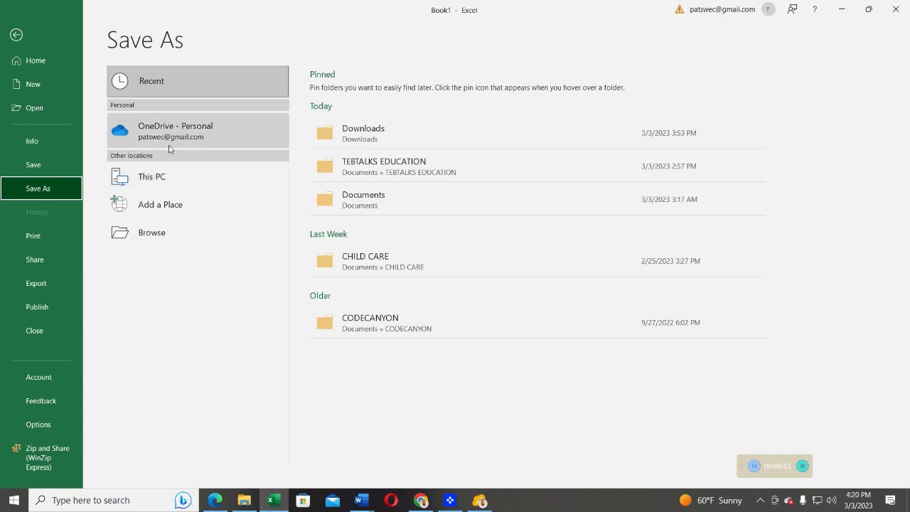
pyautogui.click(359, 202)
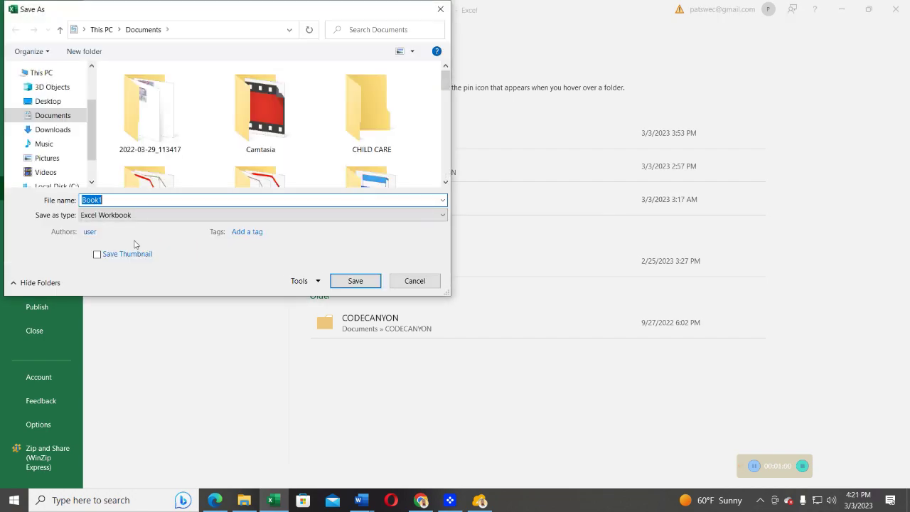
pyautogui.click(124, 199)
pyautogui.write('sample')
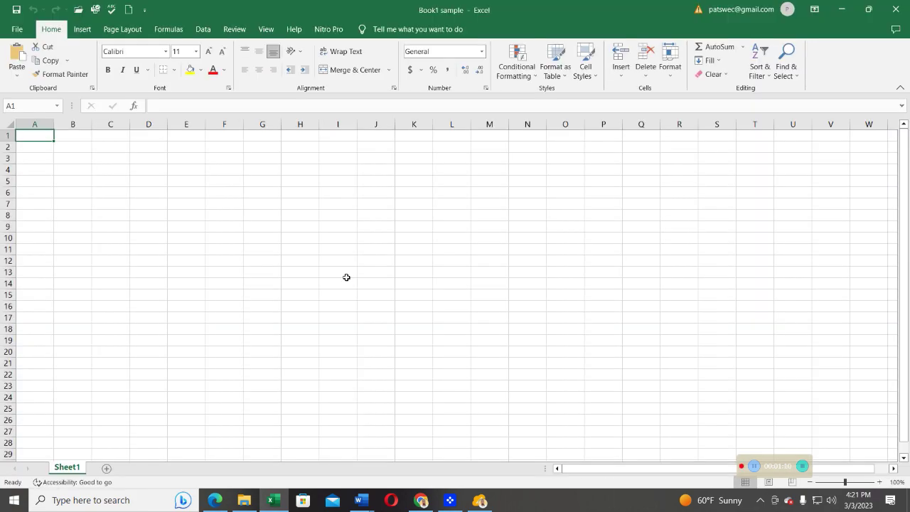
pyautogui.click(17, 29)
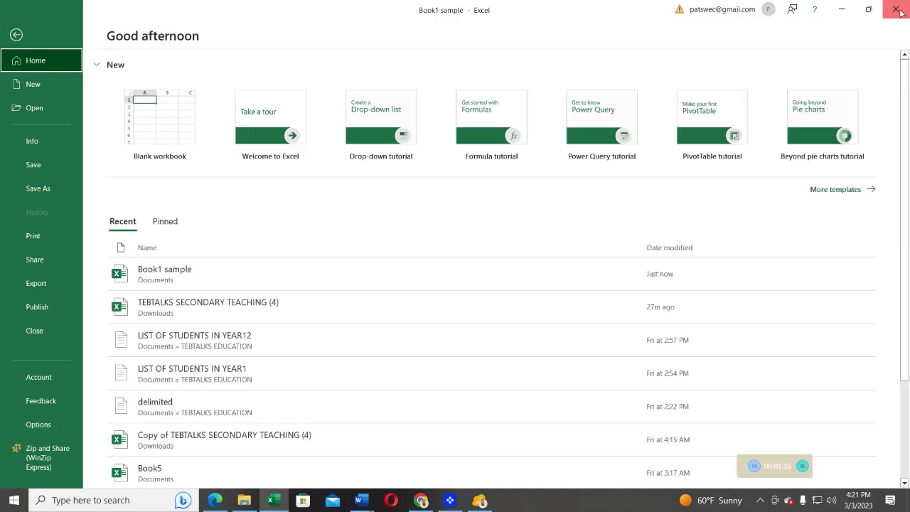
# - Close Excel, relaunch it from the taskbar and start a new blank workbook
pyautogui.hotkey('alt', 'Tab')
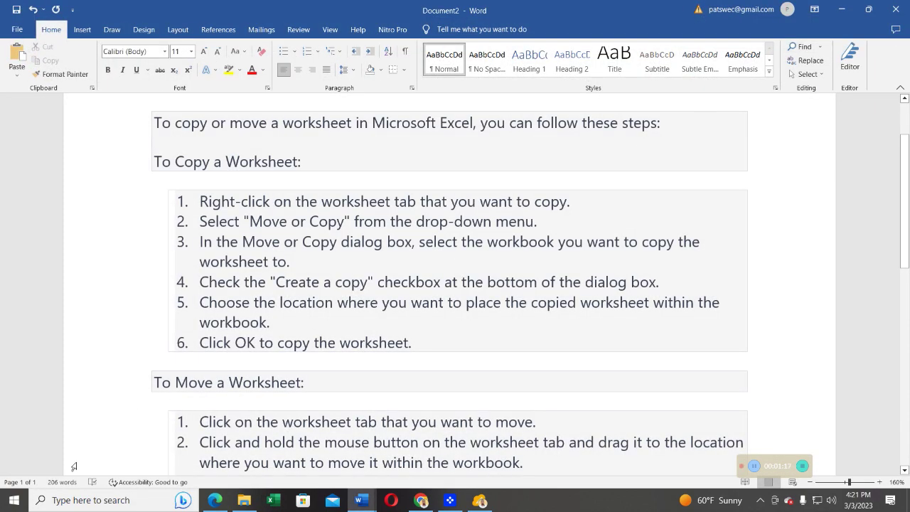
pyautogui.click(274, 501)
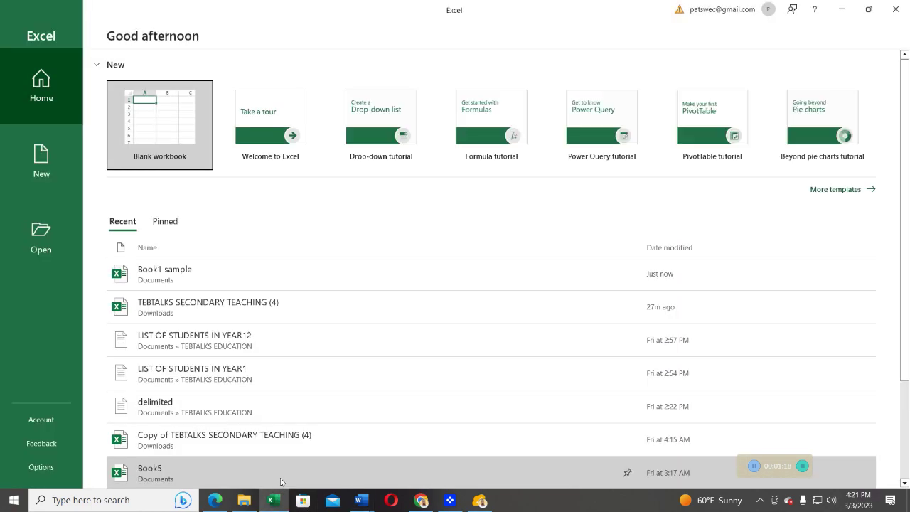
pyautogui.click(165, 122)
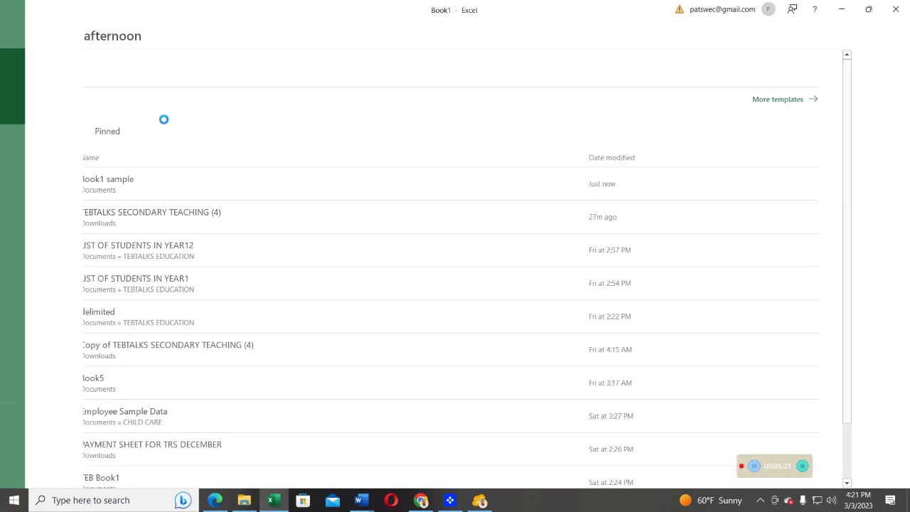
# - Save the new workbook to Documents as 'Book1 sample 22'
pyautogui.click(17, 29)
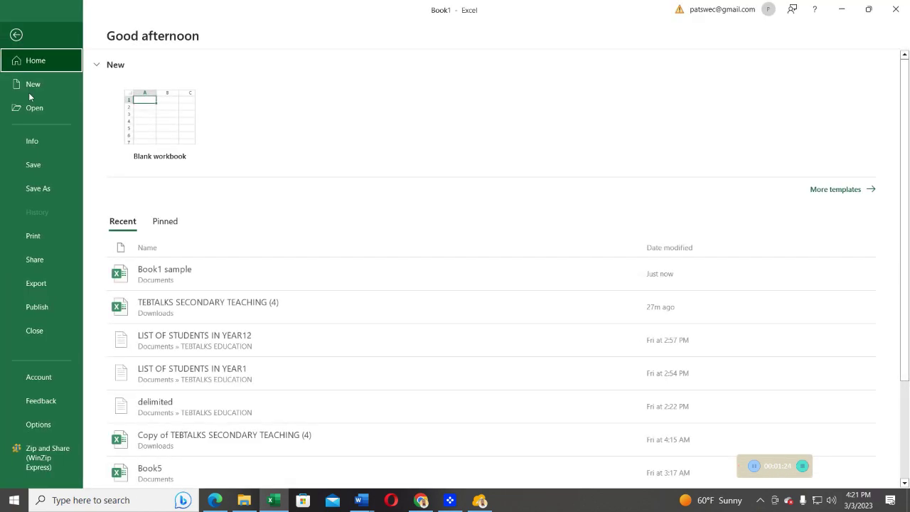
pyautogui.click(34, 190)
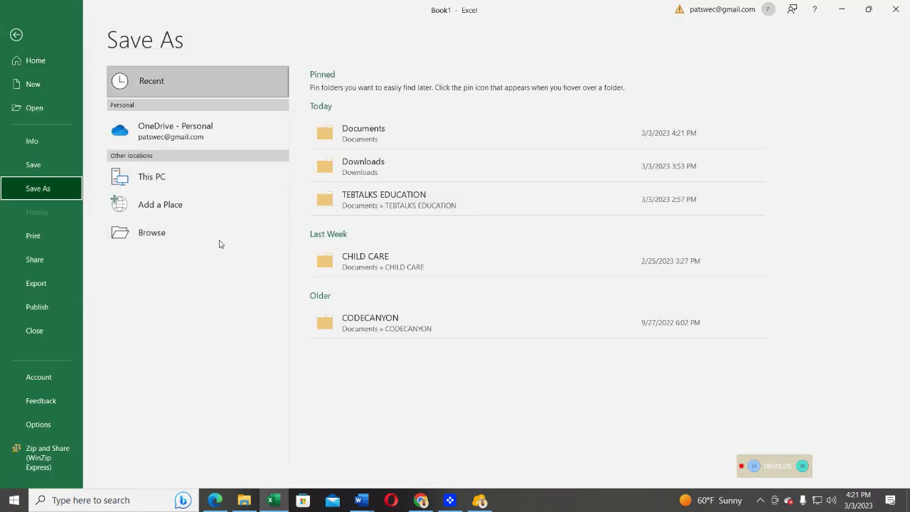
pyautogui.click(364, 138)
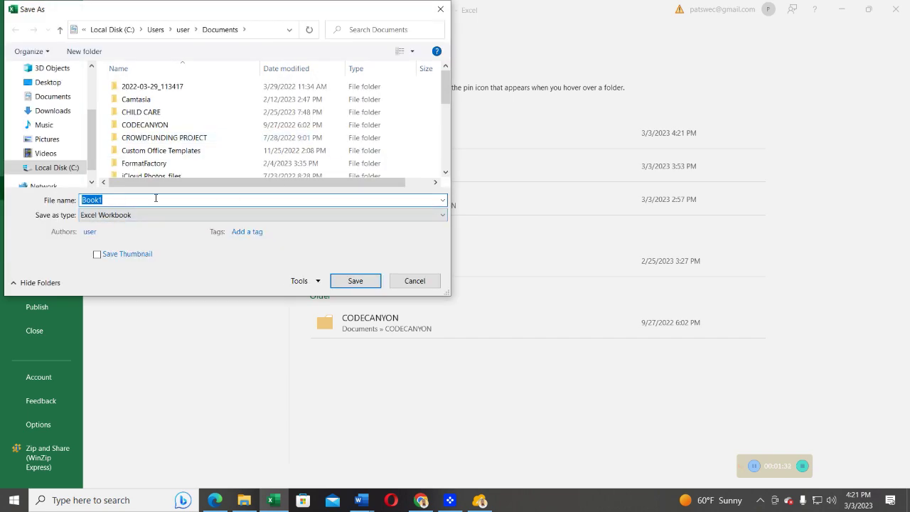
pyautogui.click(156, 198)
pyautogui.write('sa')
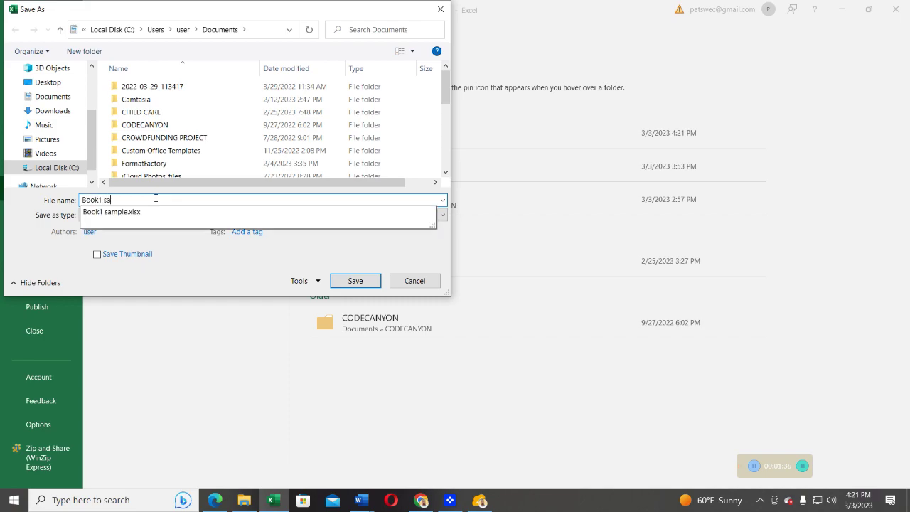
pyautogui.write('mple 22')
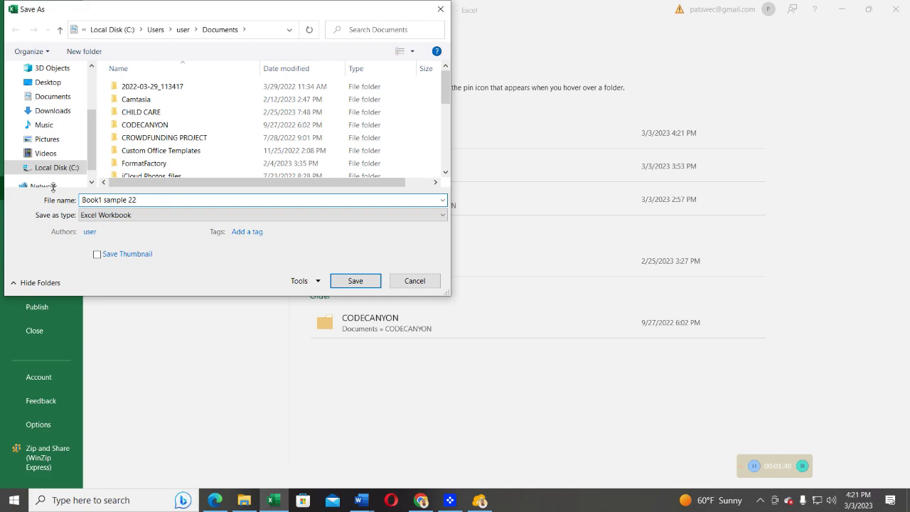
pyautogui.click(353, 282)
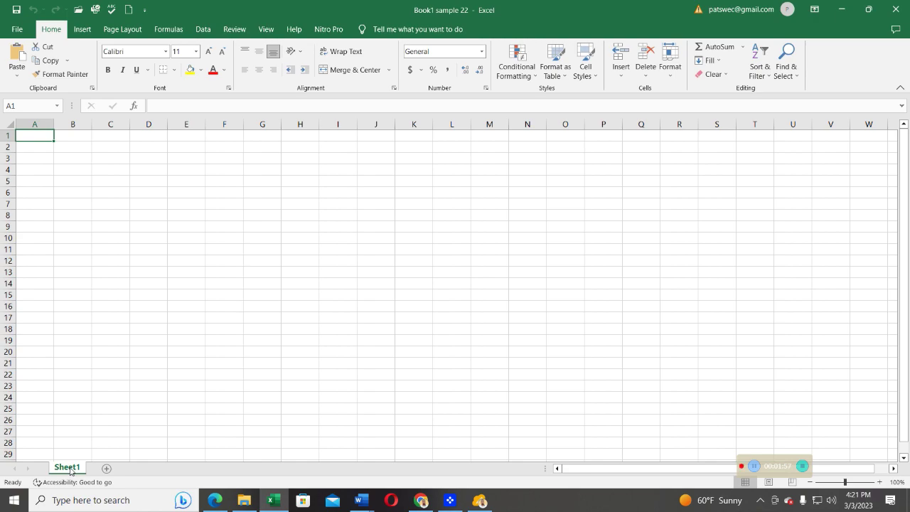
# - Insert a blank worksheet, Sheet2, before Sheet1 and check both tabs
pyautogui.rightClick(70, 470)
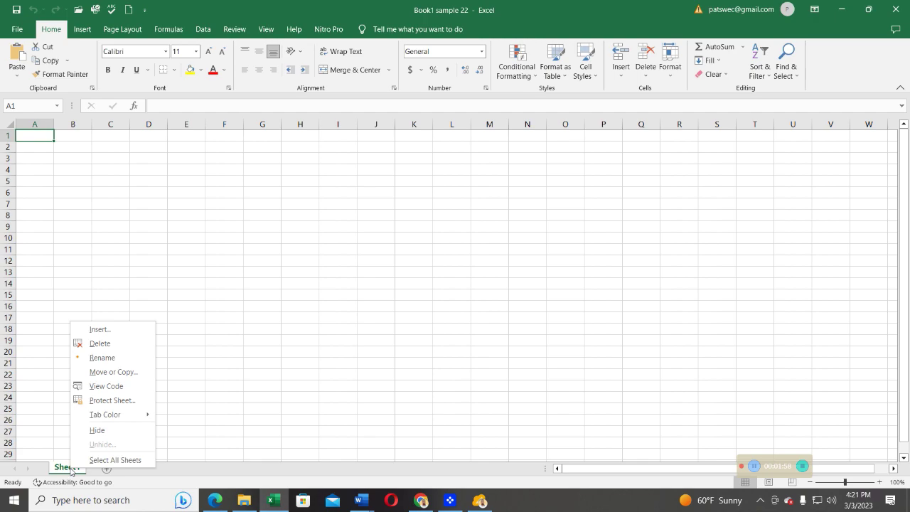
pyautogui.click(96, 330)
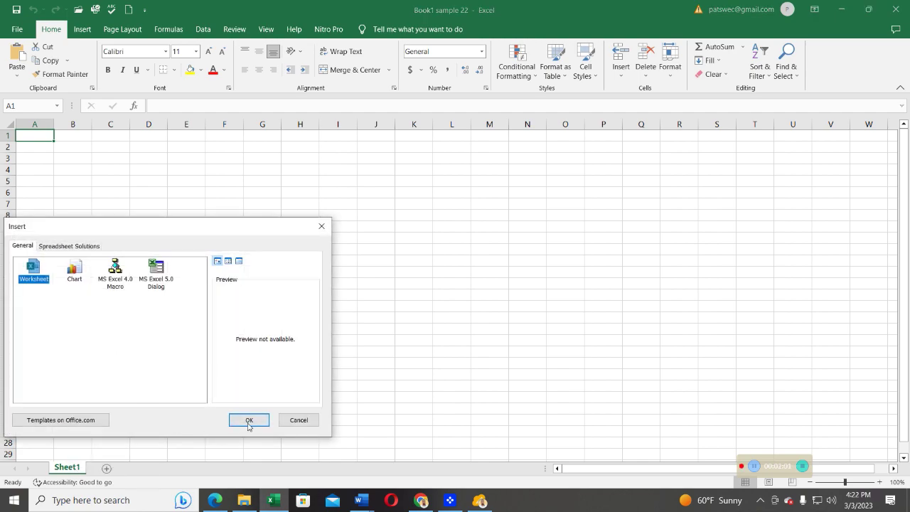
pyautogui.click(250, 419)
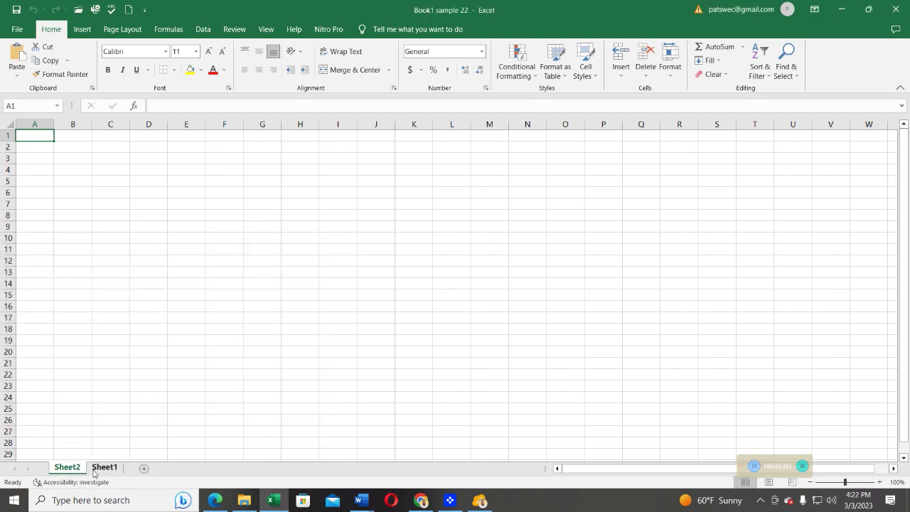
pyautogui.click(105, 468)
pyautogui.click(65, 468)
pyautogui.click(105, 468)
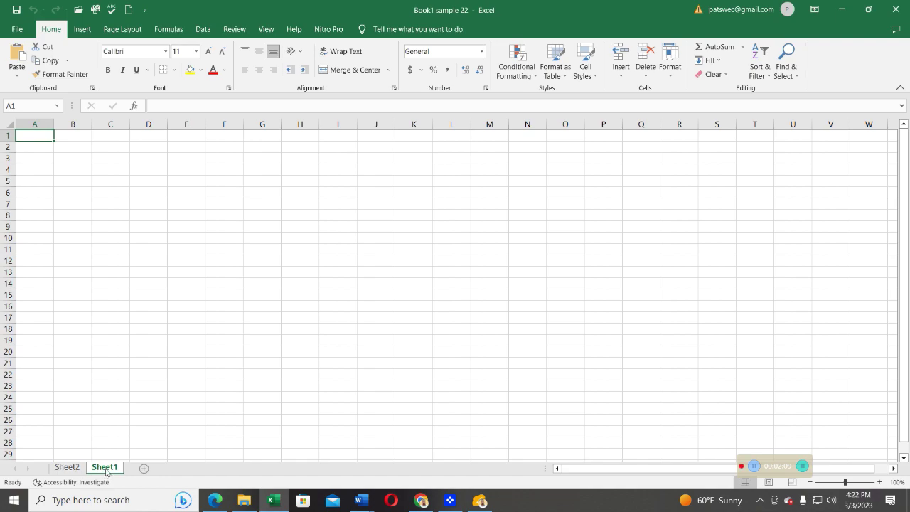
pyautogui.click(69, 467)
pyautogui.click(105, 468)
# - Insert another blank worksheet, Sheet3, in front of Sheet2
pyautogui.rightClick(75, 468)
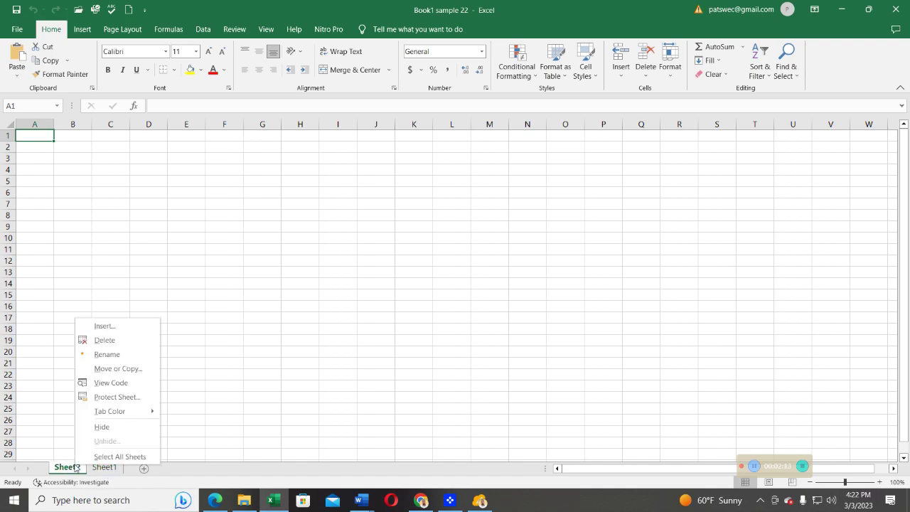
pyautogui.click(99, 327)
pyautogui.click(233, 420)
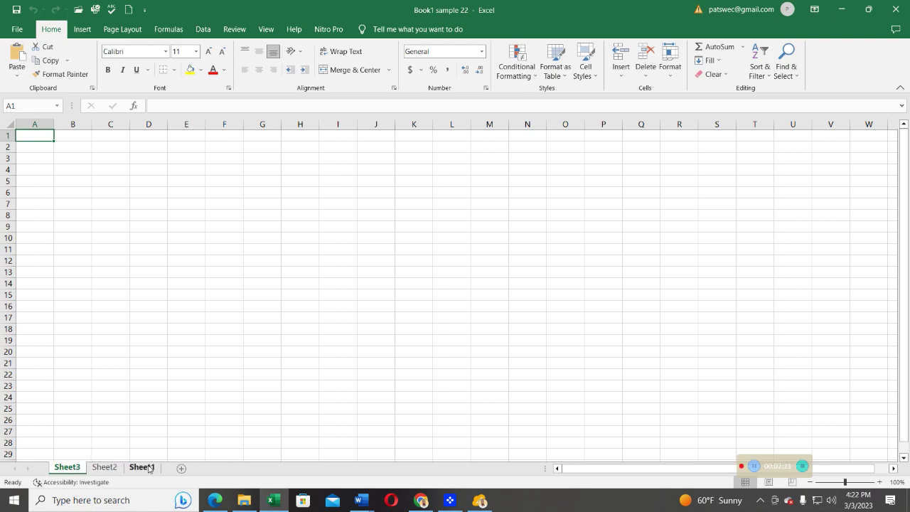
# - Copy Sheet3 as Sheet3 (2), placed before Sheet1, using Move or Copy with Create a copy
pyautogui.rightClick(74, 469)
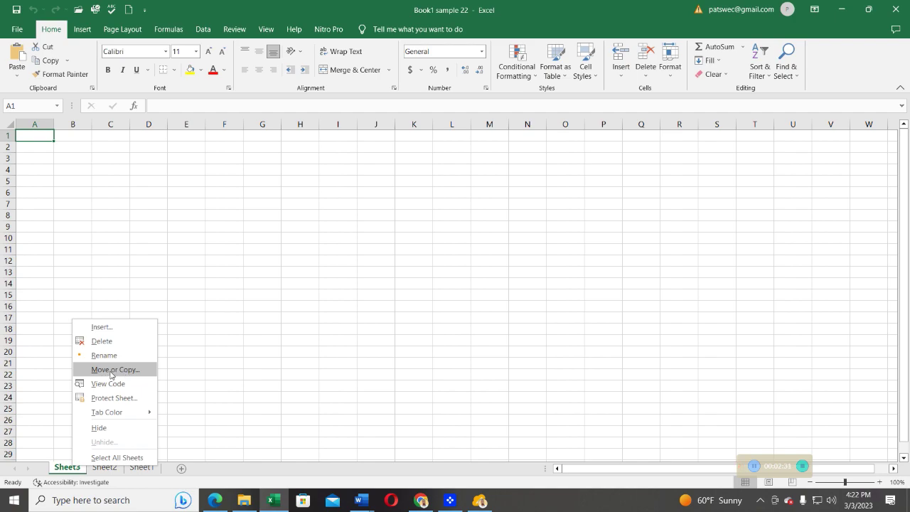
pyautogui.click(111, 370)
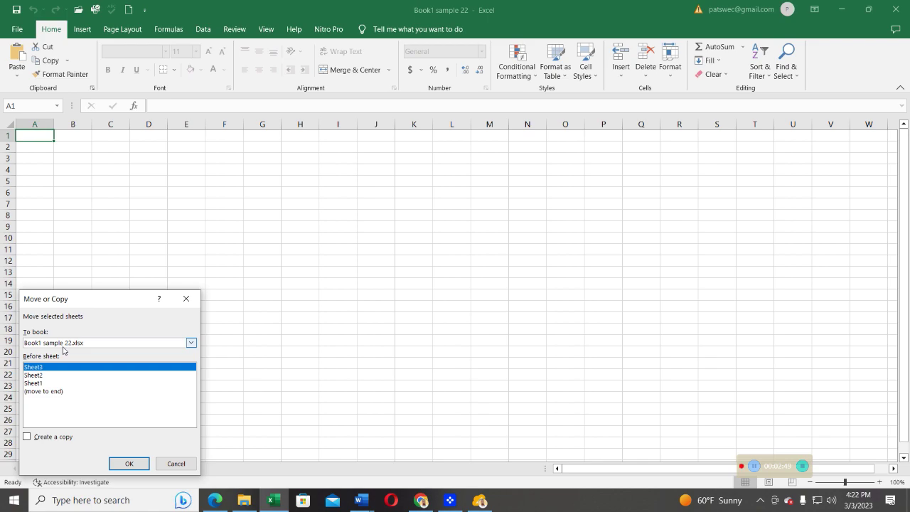
pyautogui.click(34, 383)
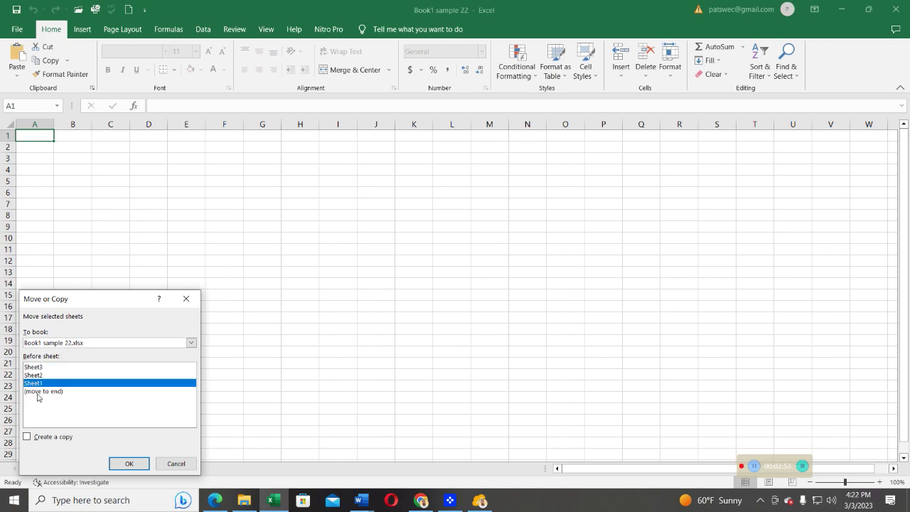
pyautogui.click(27, 437)
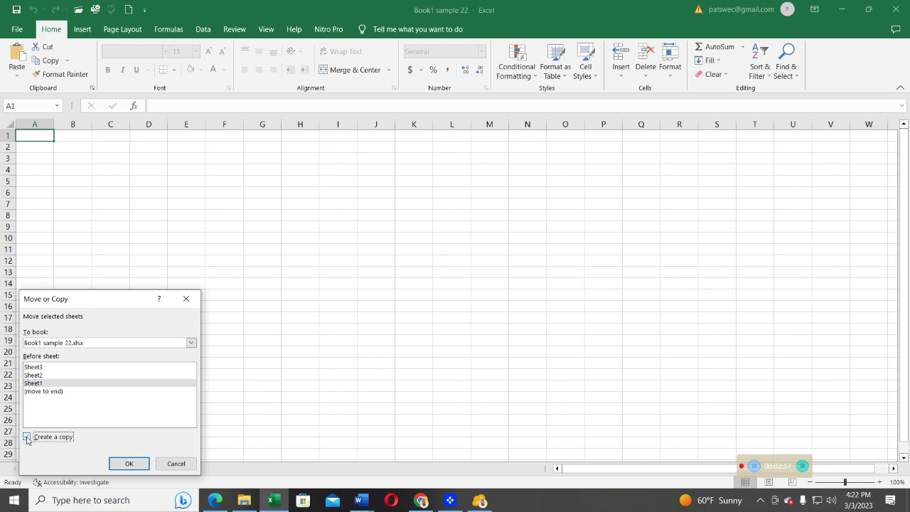
pyautogui.click(125, 463)
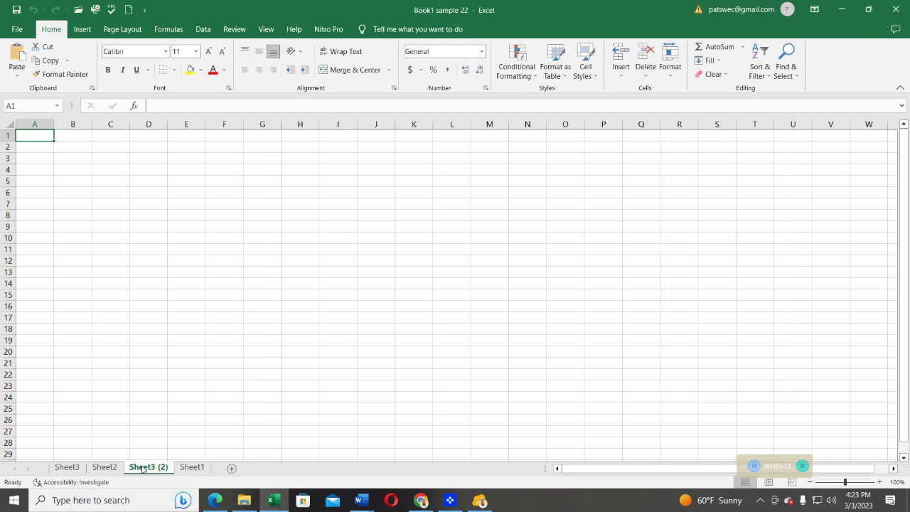
pyautogui.click(102, 469)
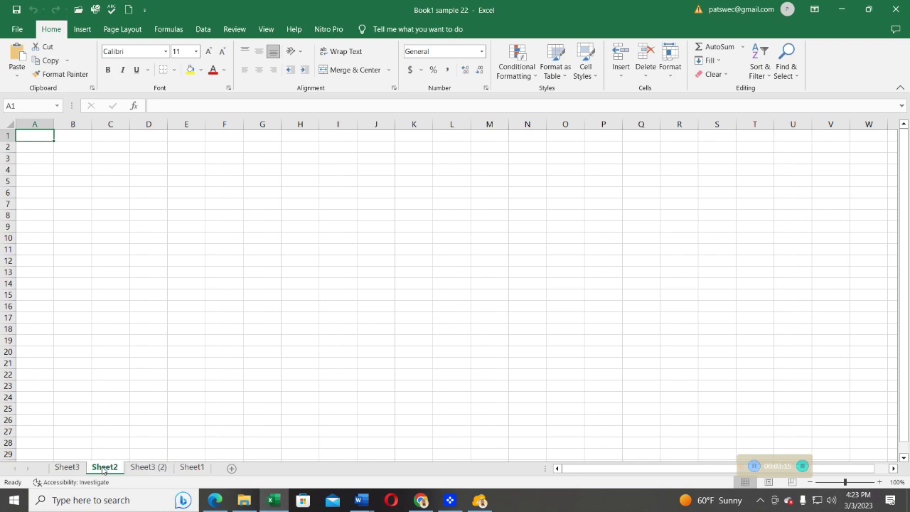
# - Copy Sheet2 as Sheet2 (2), placed directly before Sheet1
pyautogui.rightClick(103, 469)
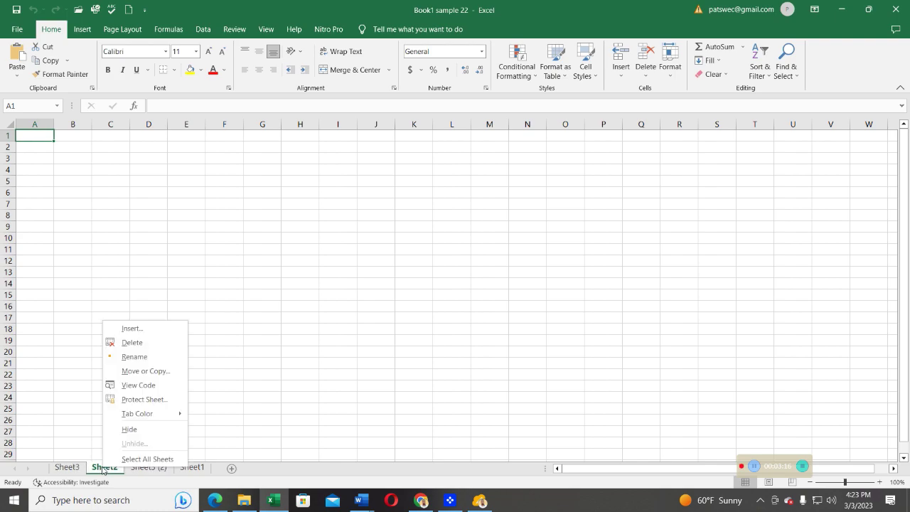
pyautogui.click(137, 371)
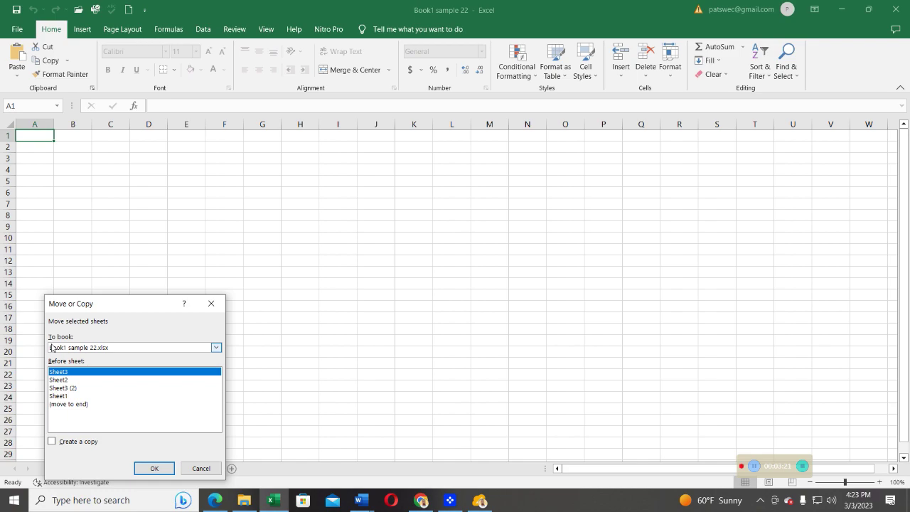
pyautogui.click(60, 396)
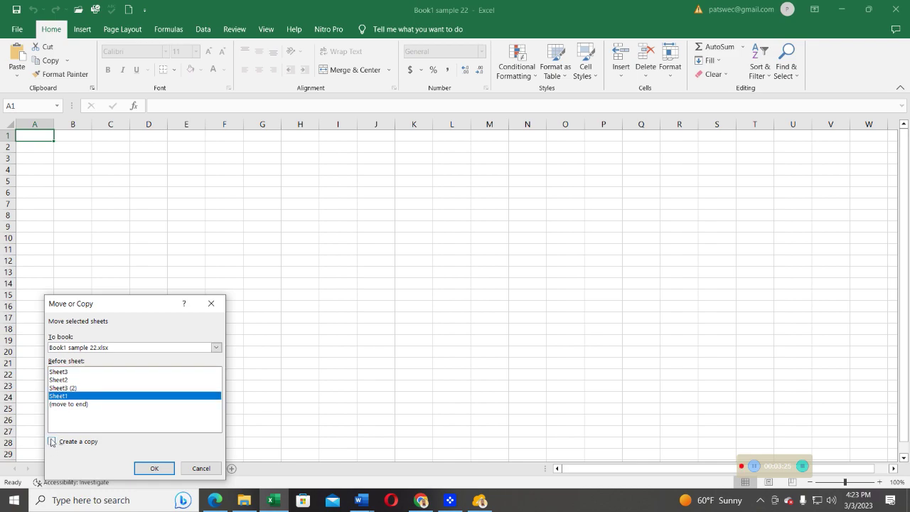
pyautogui.click(51, 442)
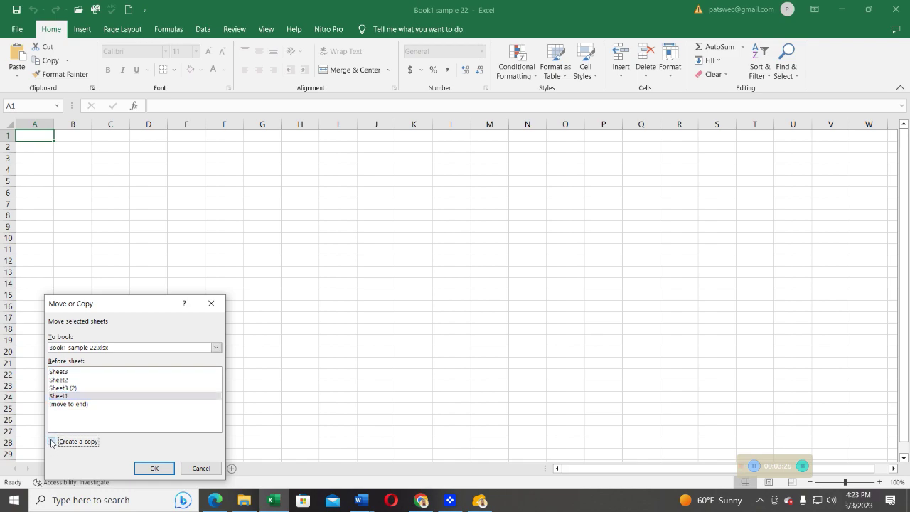
pyautogui.click(149, 470)
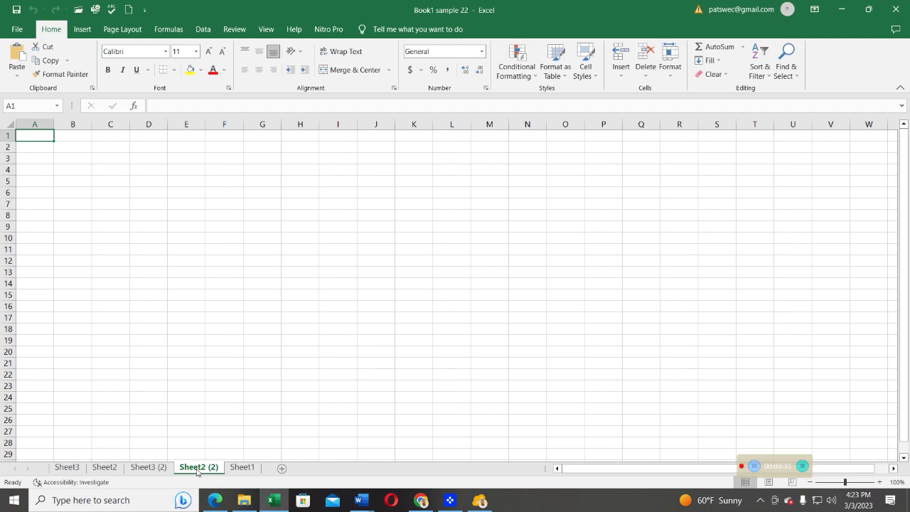
# - Group and ungroup the Sheet3 (2) tab, then make Sheet2 the active sheet
pyautogui.keyDown('ctrl'); pyautogui.click(132, 470); pyautogui.keyUp('ctrl')
pyautogui.keyDown('ctrl'); pyautogui.click(163, 470); pyautogui.keyUp('ctrl')
pyautogui.click(108, 469)
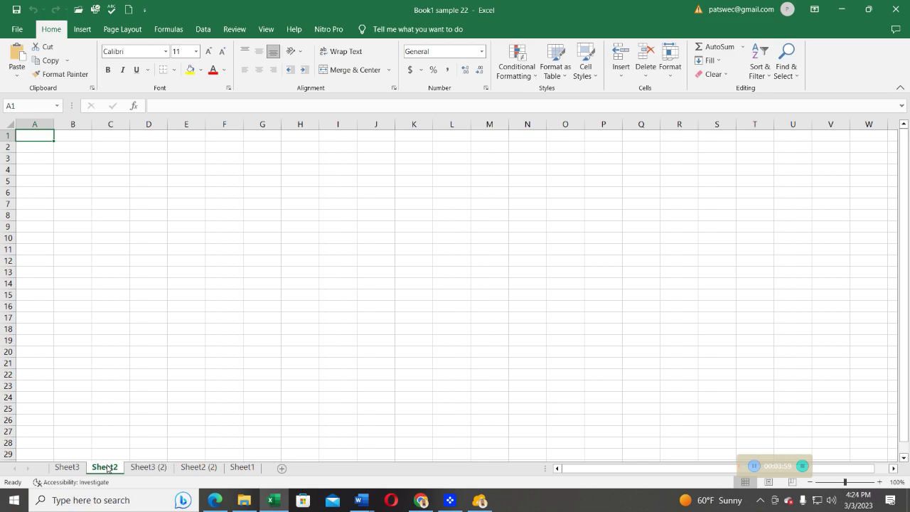
pyautogui.rightClick(107, 468)
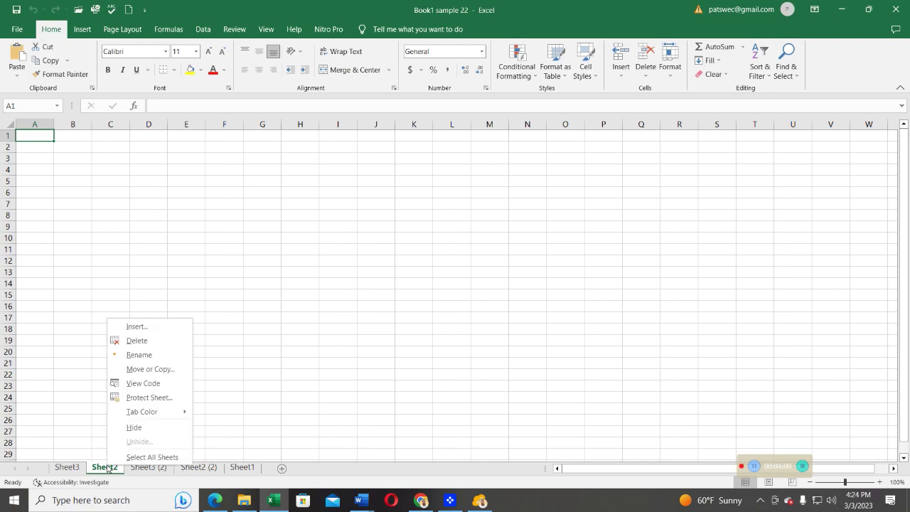
# - Move Sheet2 directly before Sheet1, then select the Sheet2 (2) tab
pyautogui.click(145, 371)
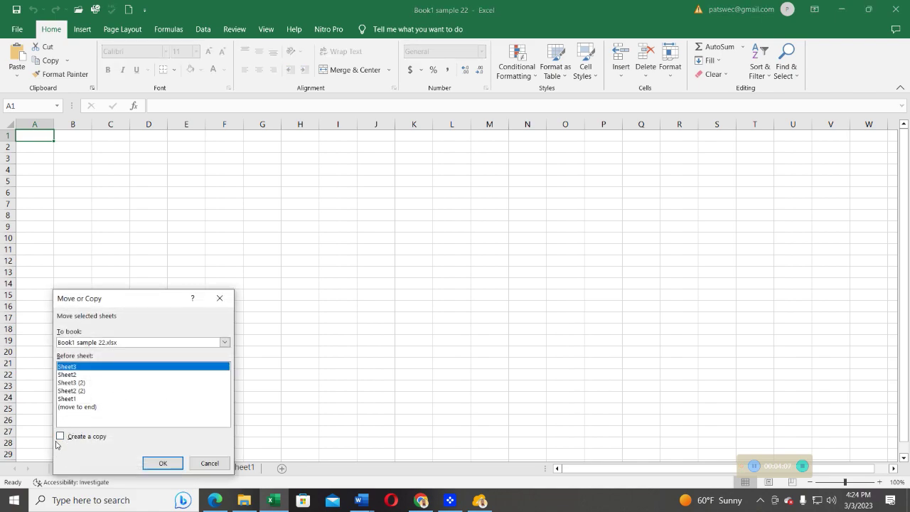
pyautogui.click(67, 399)
pyautogui.click(166, 463)
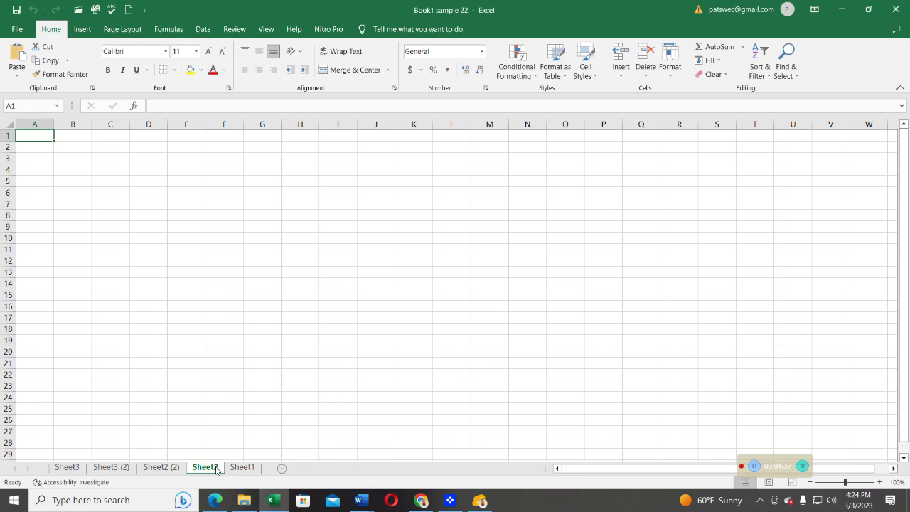
pyautogui.keyDown('ctrl'); pyautogui.click(161, 469); pyautogui.keyUp('ctrl')
pyautogui.click(166, 470)
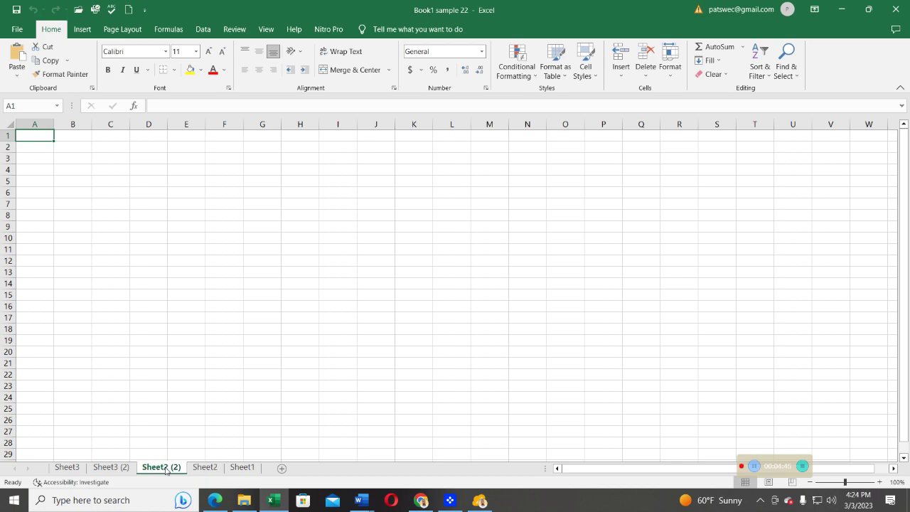
# - Copy Sheet2 (2) into (new book), creating Book2 containing only that sheet
pyautogui.rightClick(166, 469)
pyautogui.click(199, 375)
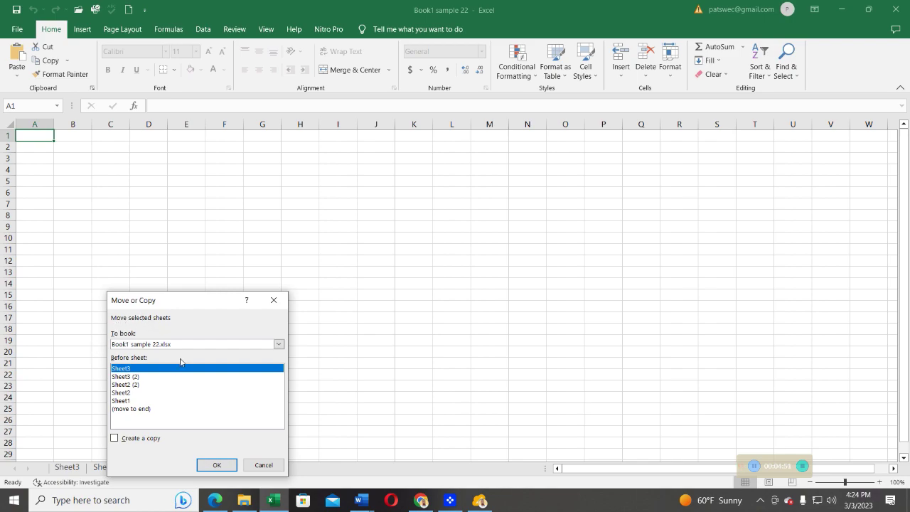
pyautogui.click(146, 345)
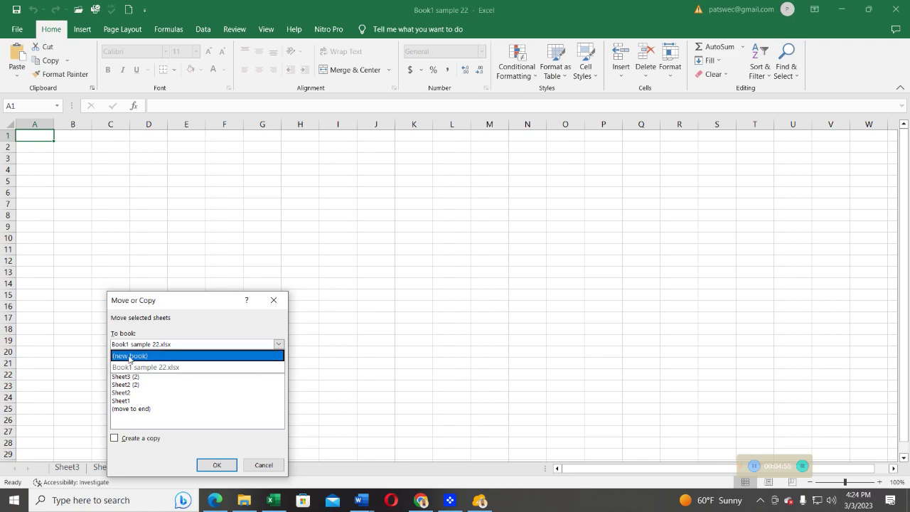
pyautogui.click(122, 356)
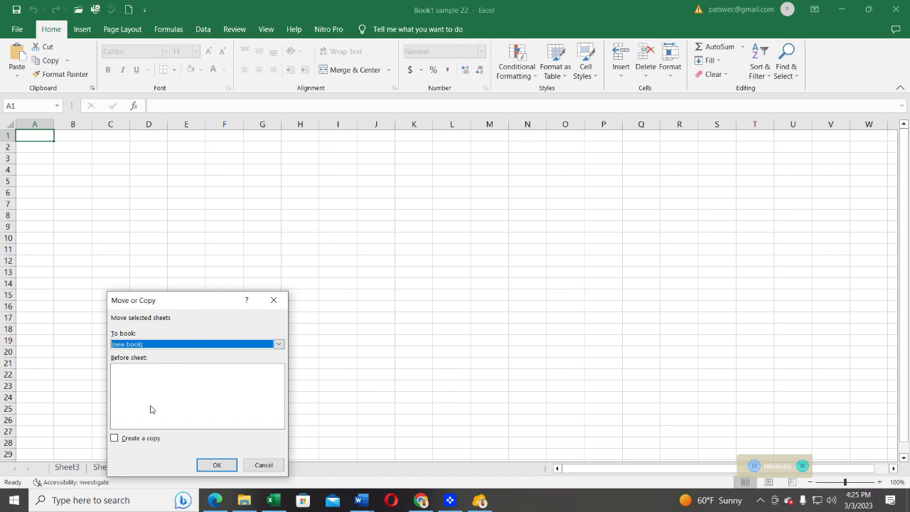
pyautogui.click(114, 439)
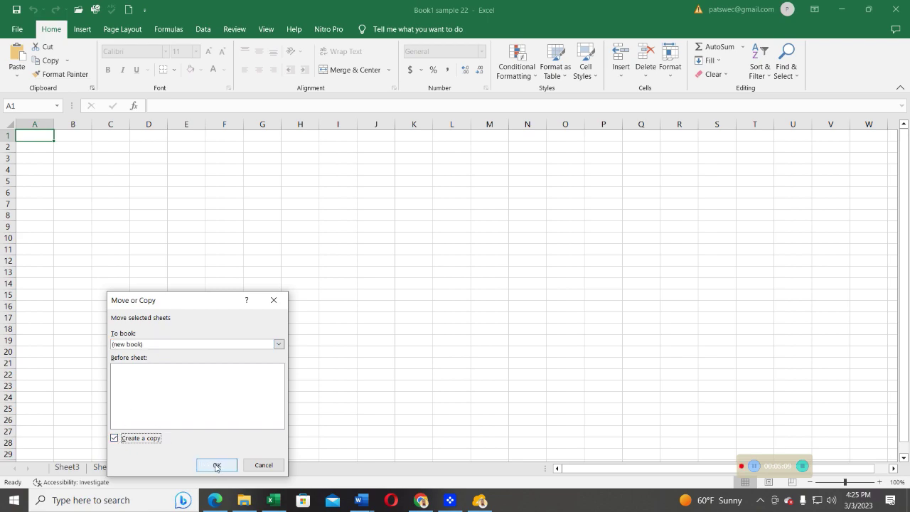
pyautogui.click(217, 466)
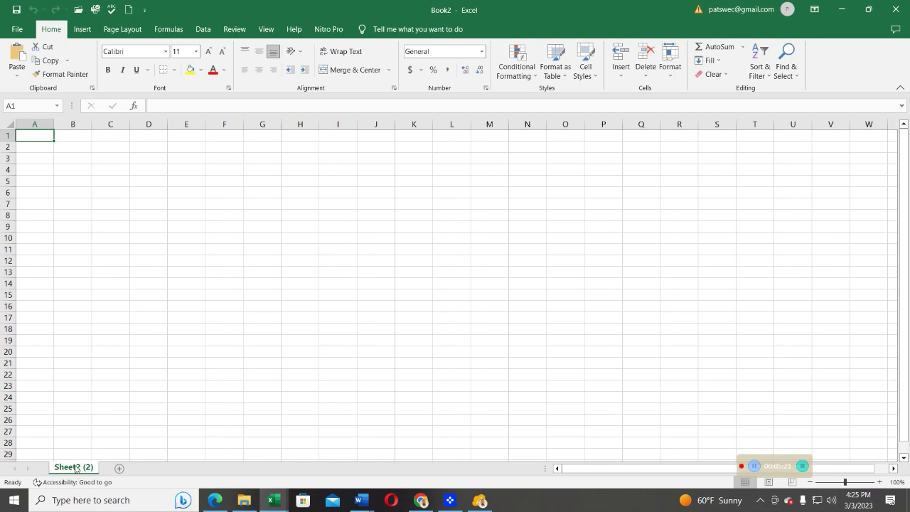
pyautogui.rightClick(76, 468)
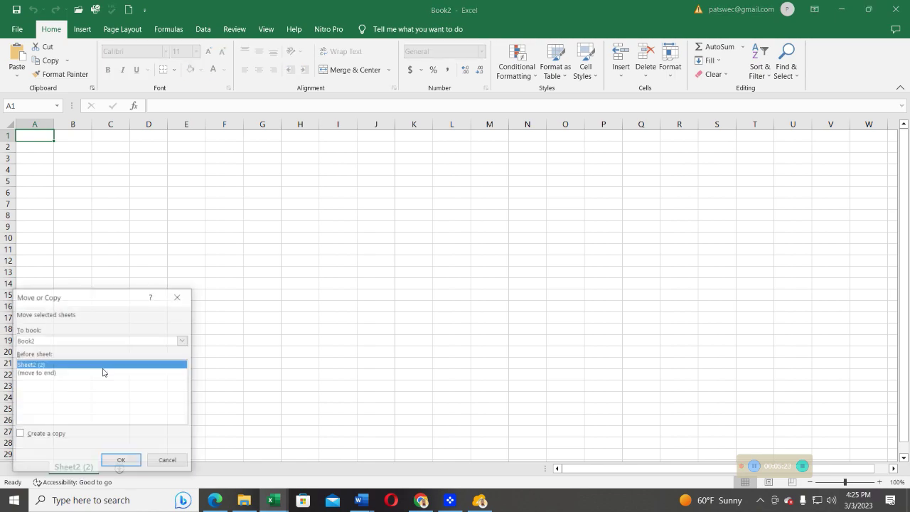
# - Copy Book2's Sheet2 (2) into (new book), producing Book3 with that single sheet
pyautogui.click(103, 370)
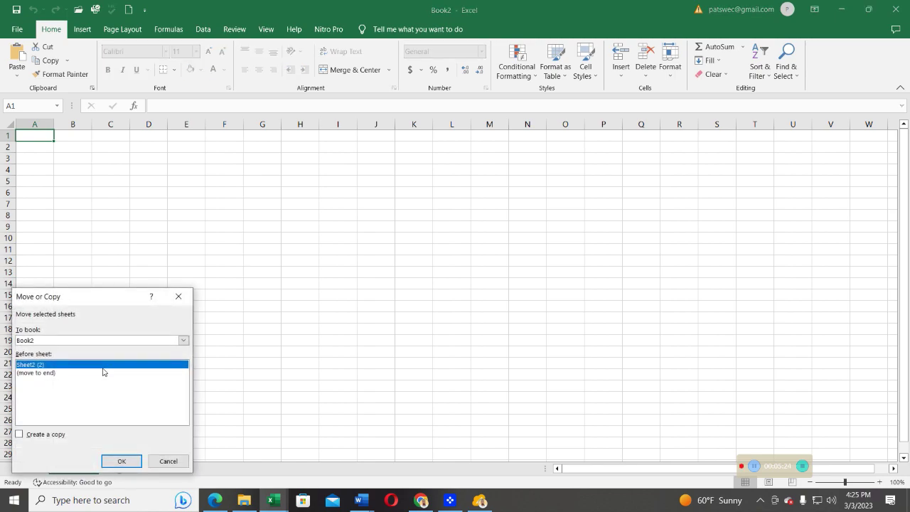
pyautogui.click(45, 342)
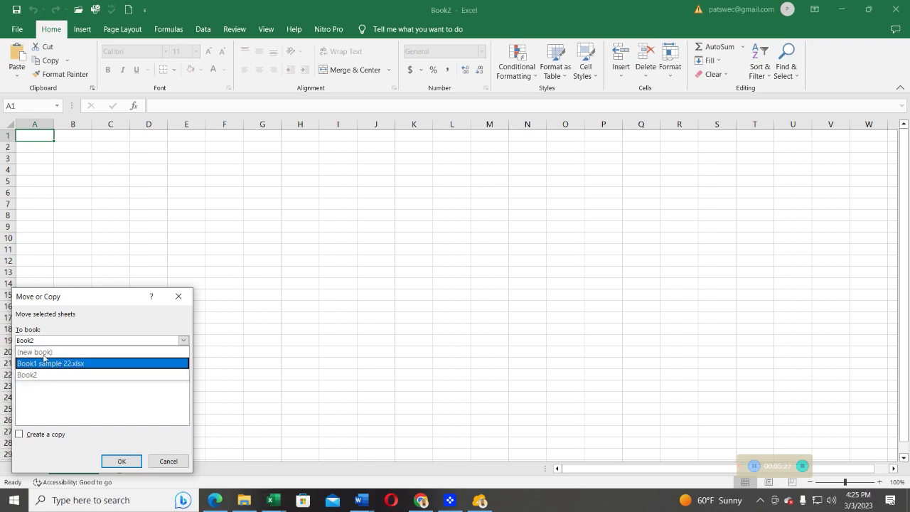
pyautogui.click(41, 352)
pyautogui.click(19, 434)
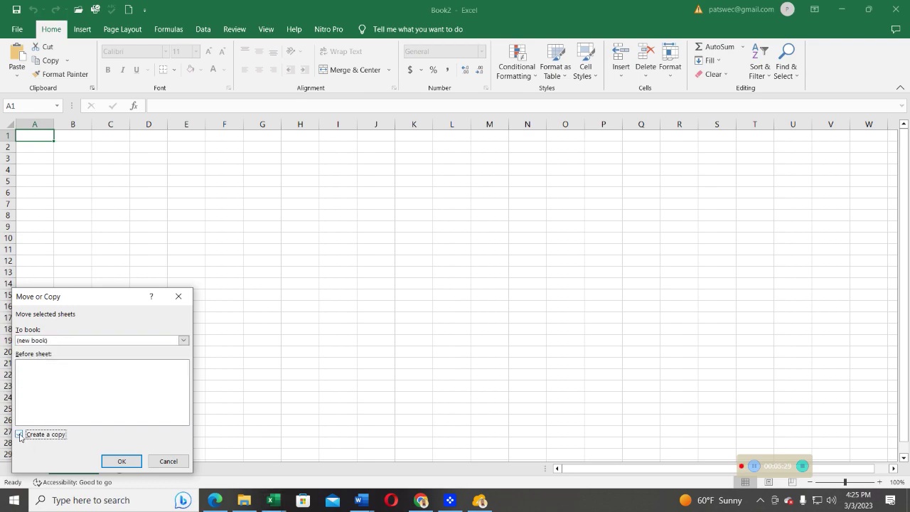
pyautogui.click(121, 462)
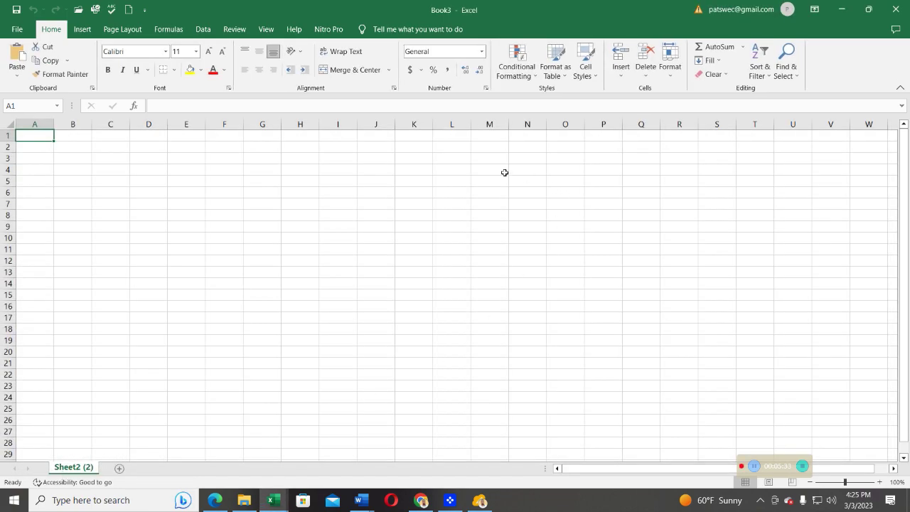
pyautogui.rightClick(71, 472)
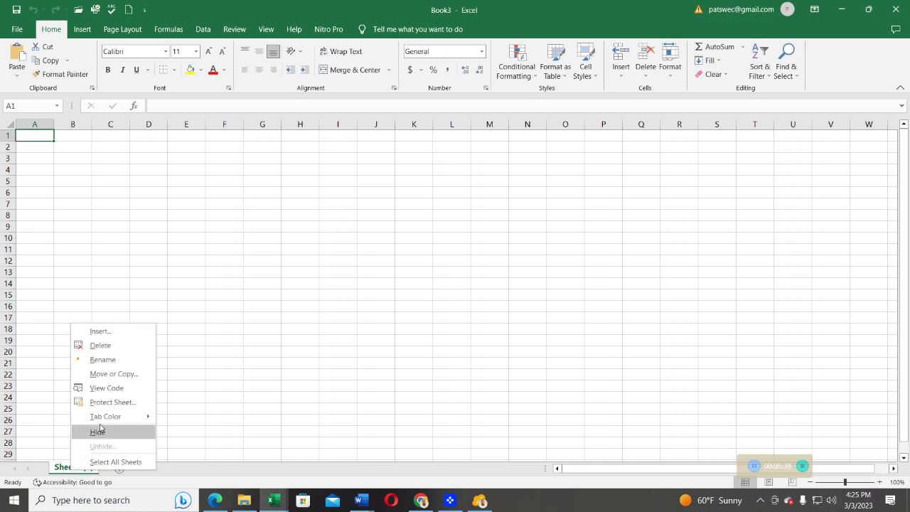
pyautogui.click(114, 373)
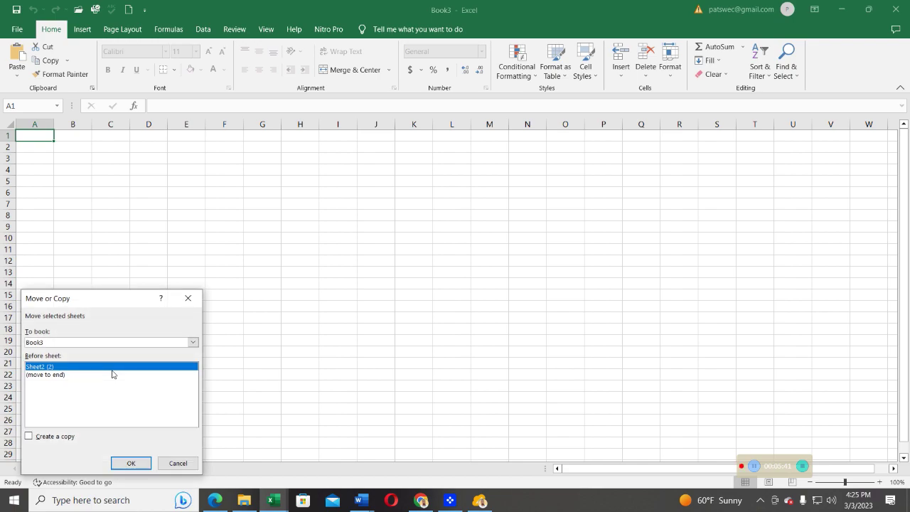
pyautogui.click(53, 344)
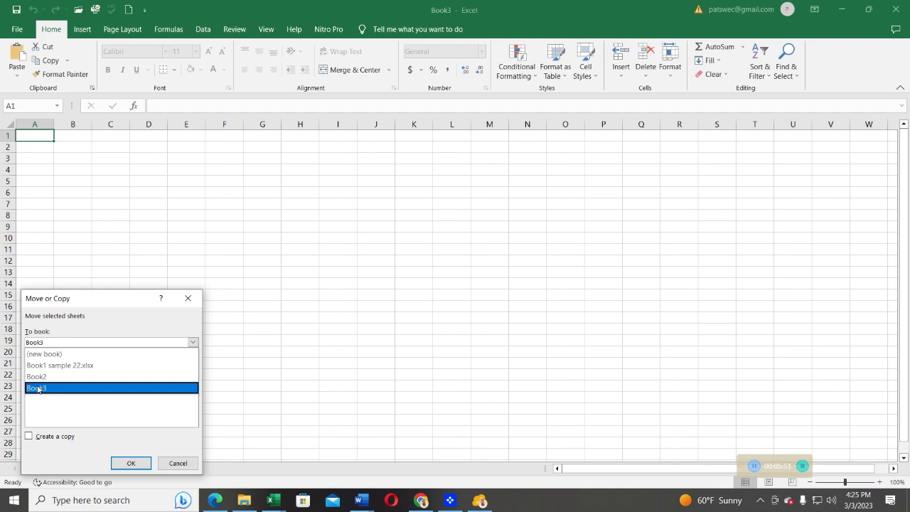
pyautogui.click(179, 462)
pyautogui.click(178, 462)
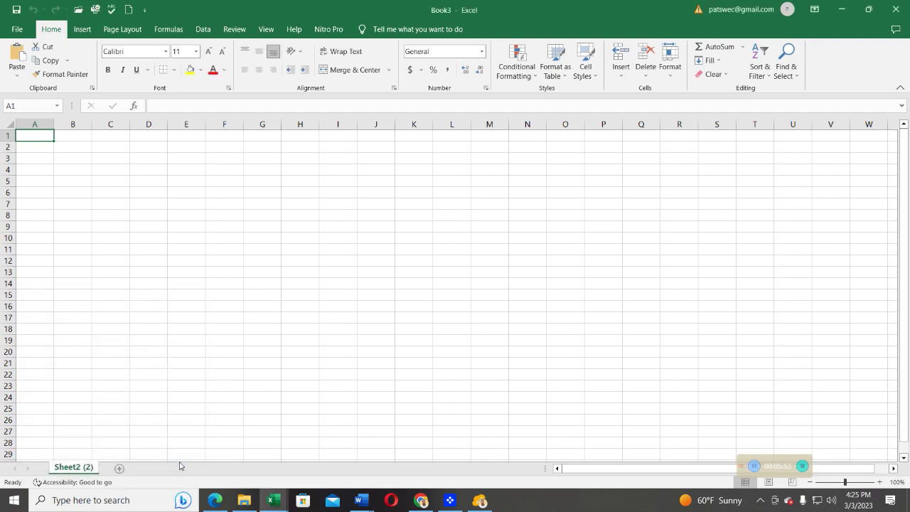
# - Rename Book3's Sheet2 (2) tab to 'mpatswe'
pyautogui.rightClick(80, 469)
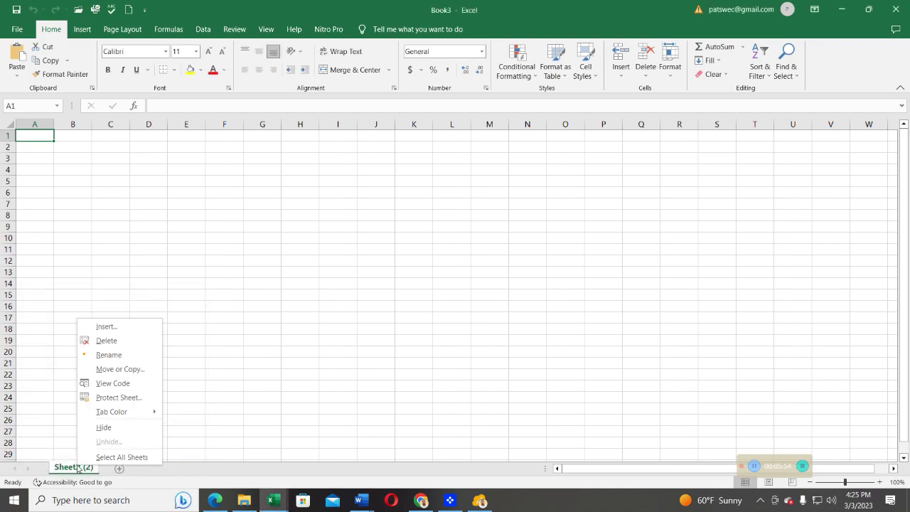
pyautogui.click(113, 354)
pyautogui.write('m')
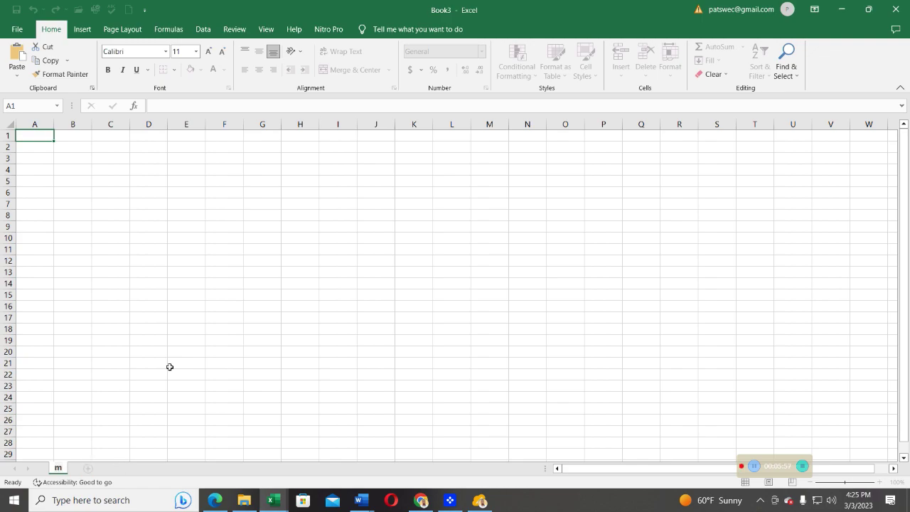
pyautogui.write('patswe')
pyautogui.press('Return')
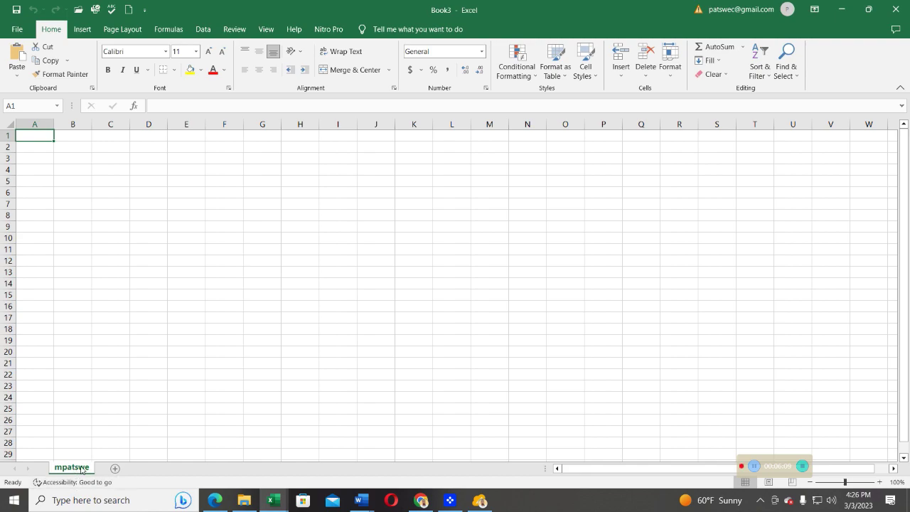
pyautogui.rightClick(81, 467)
# - Move mpatswe to Book1 sample 22.xlsx using the '(move to end)' position, after Sheet1
pyautogui.click(118, 371)
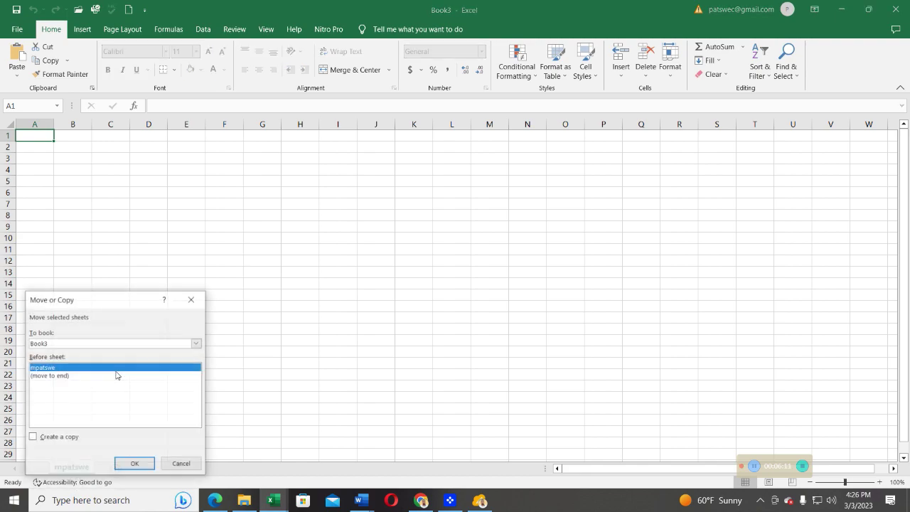
pyautogui.click(78, 343)
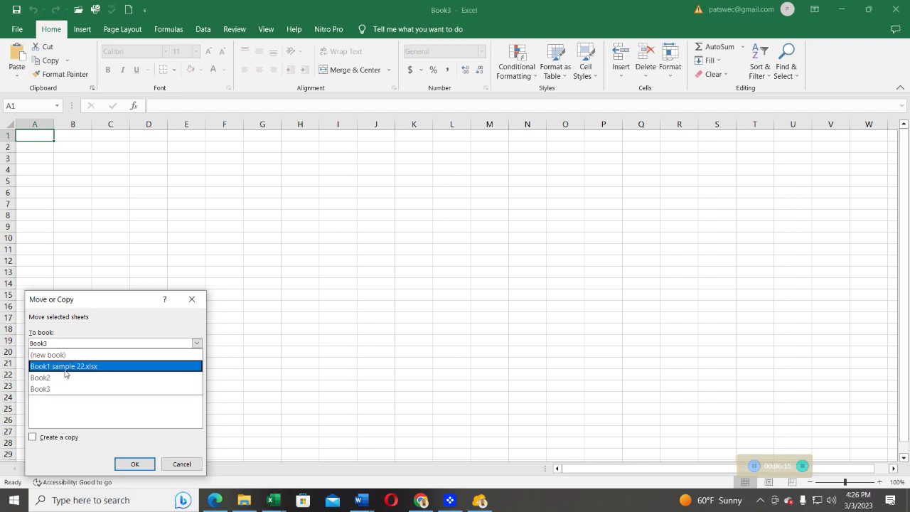
pyautogui.click(70, 368)
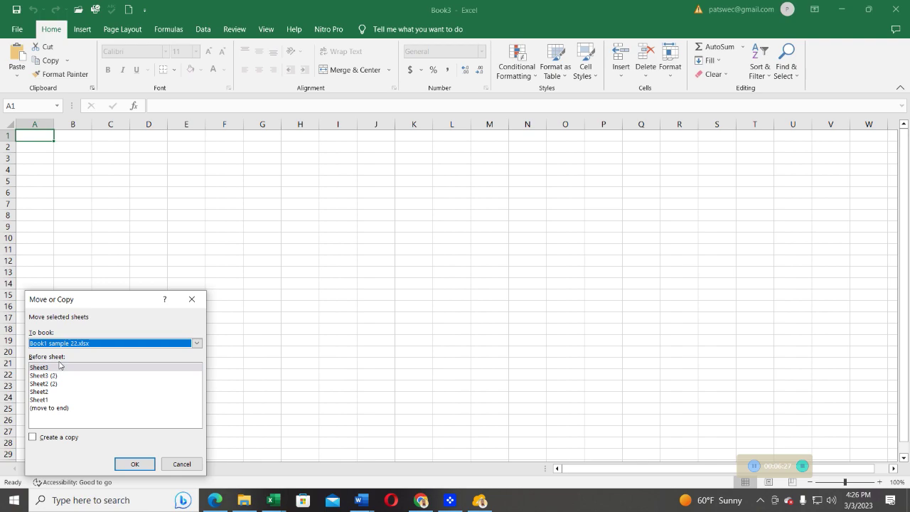
pyautogui.click(55, 408)
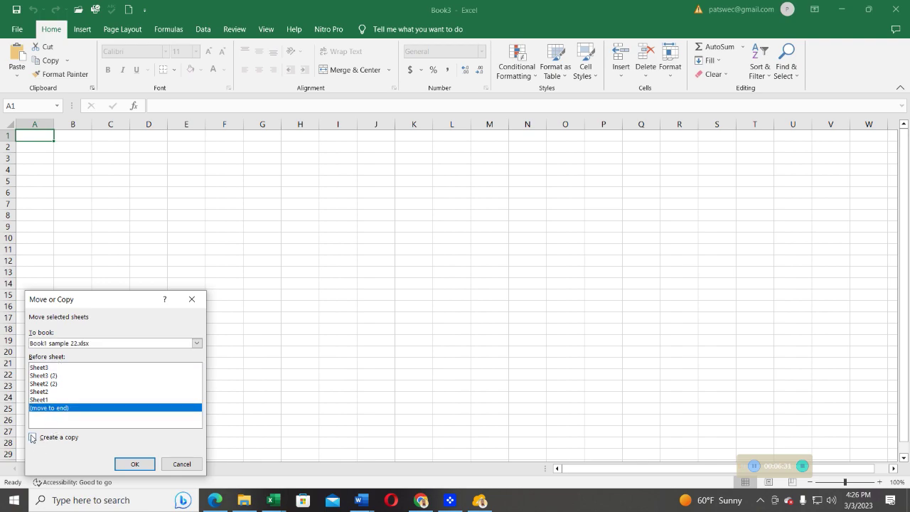
pyautogui.click(133, 464)
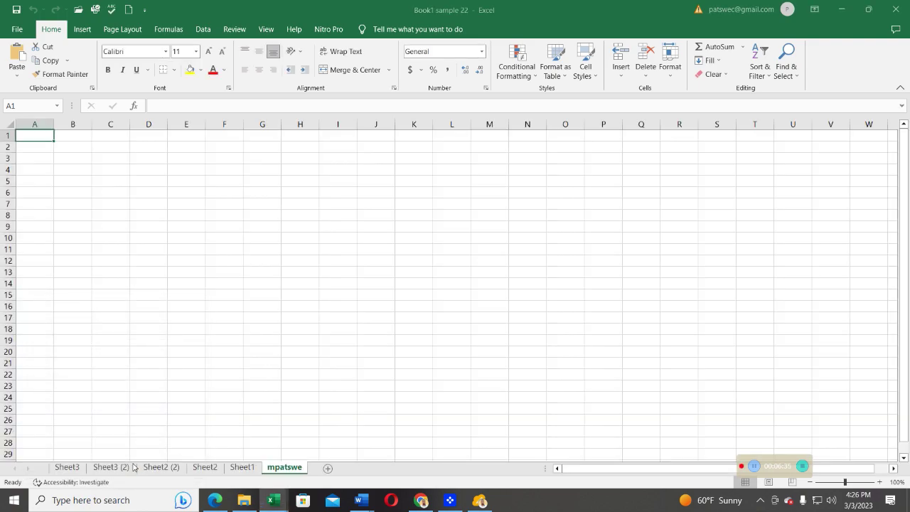